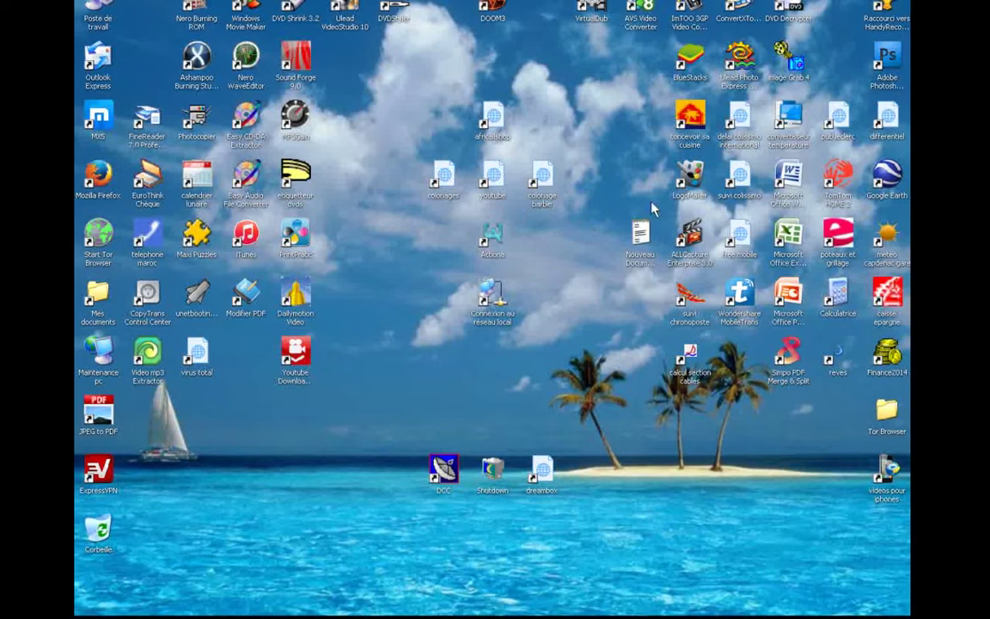
Load the eRegroupe website from its desktop shortcut to check how it opens, and close the browser.
double_click(847, 250)
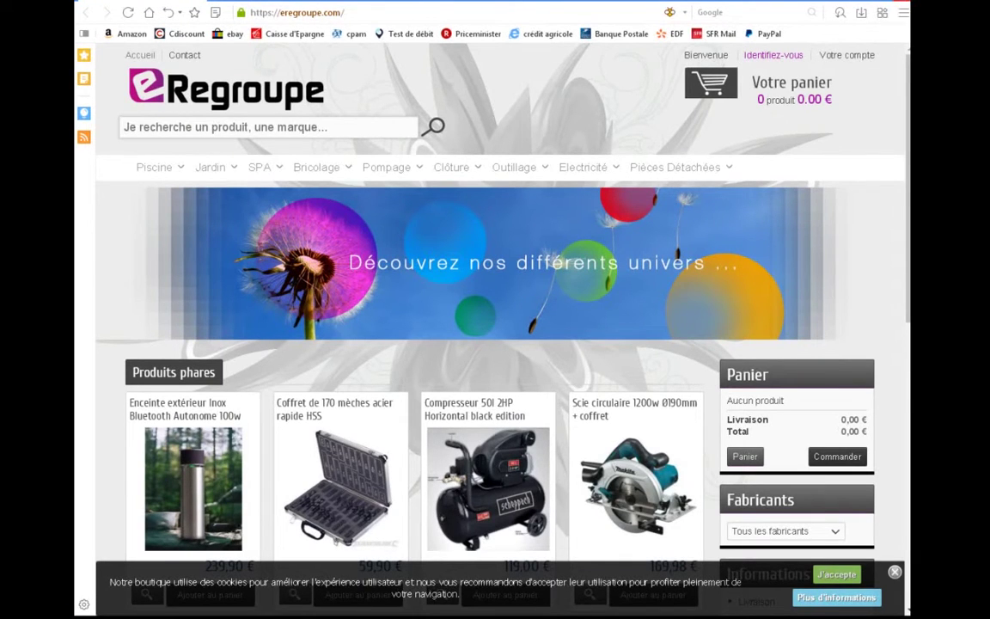
key(alt+F4)
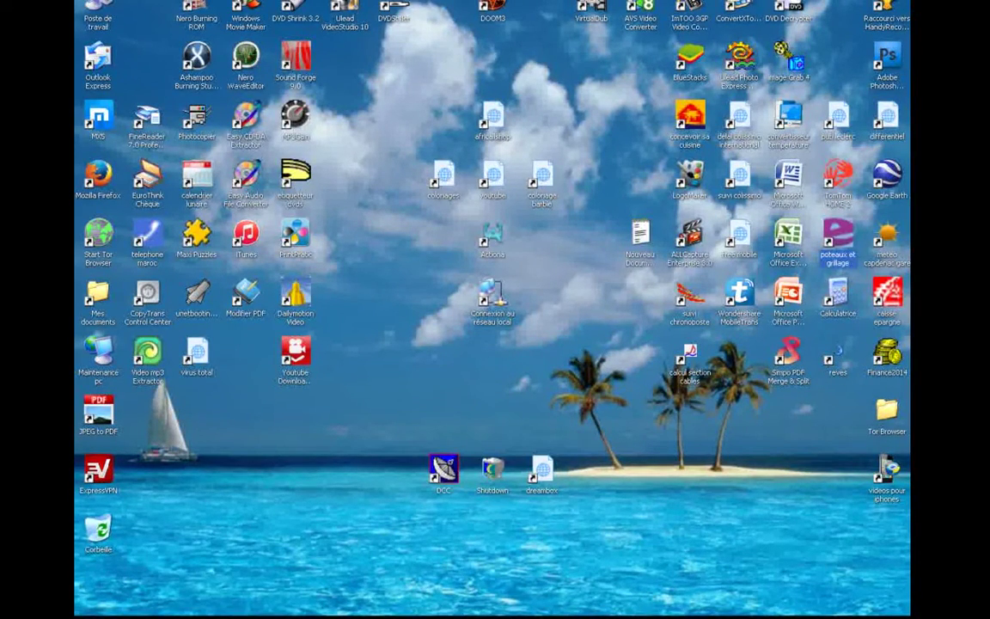
Open the properties of "Connexion au réseau local" (Realtek PCIe GBE) in the Control Panel's network connections.
key(super)
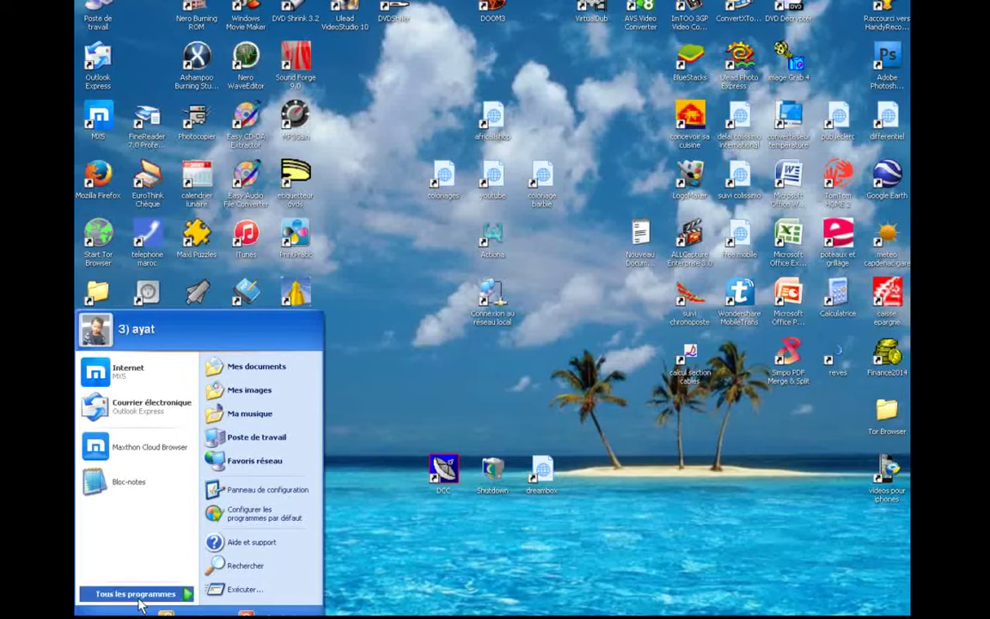
click(241, 492)
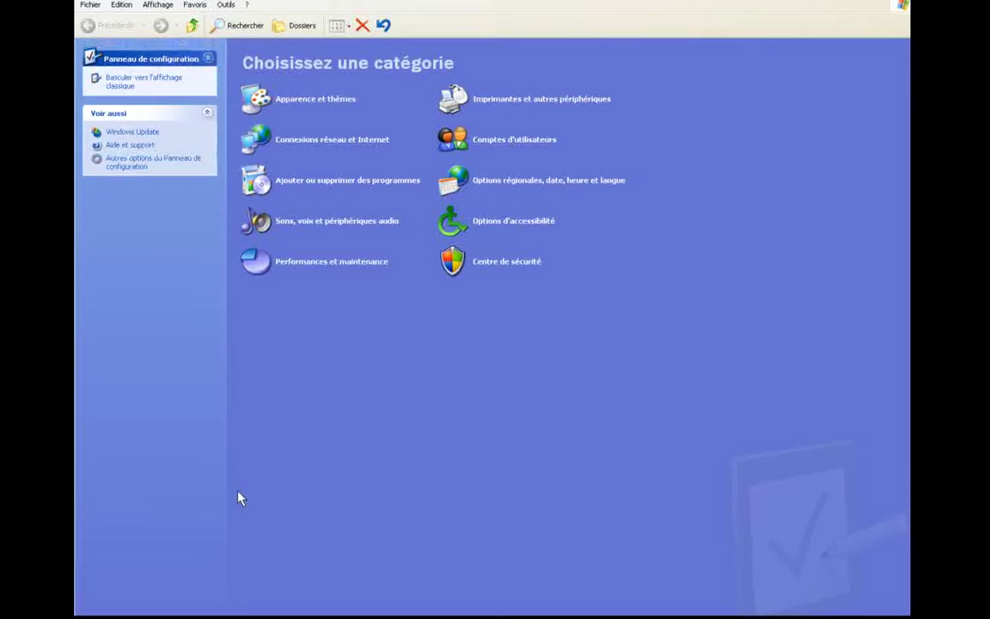
click(287, 142)
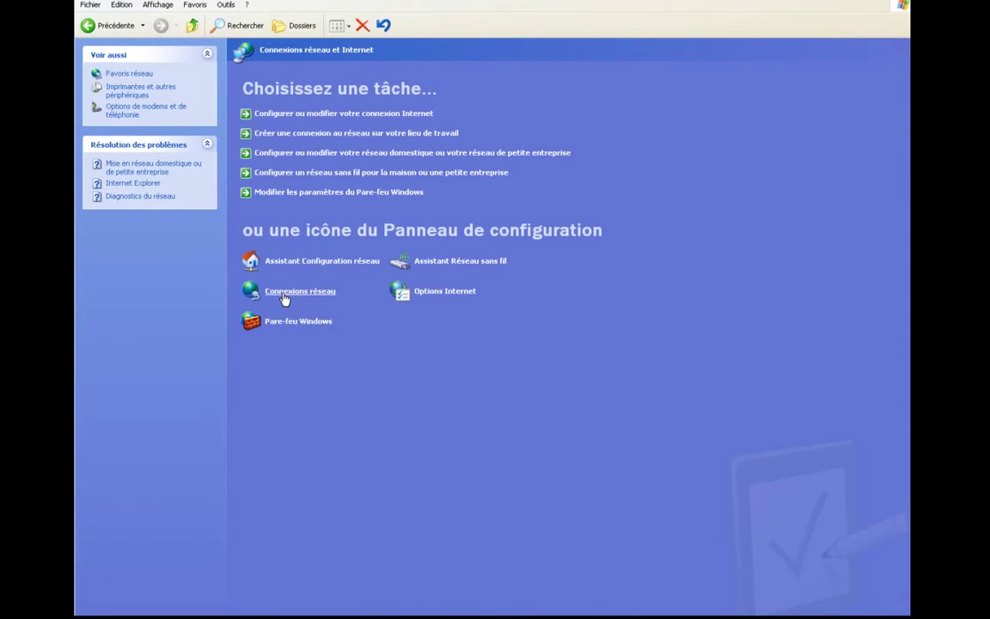
click(284, 293)
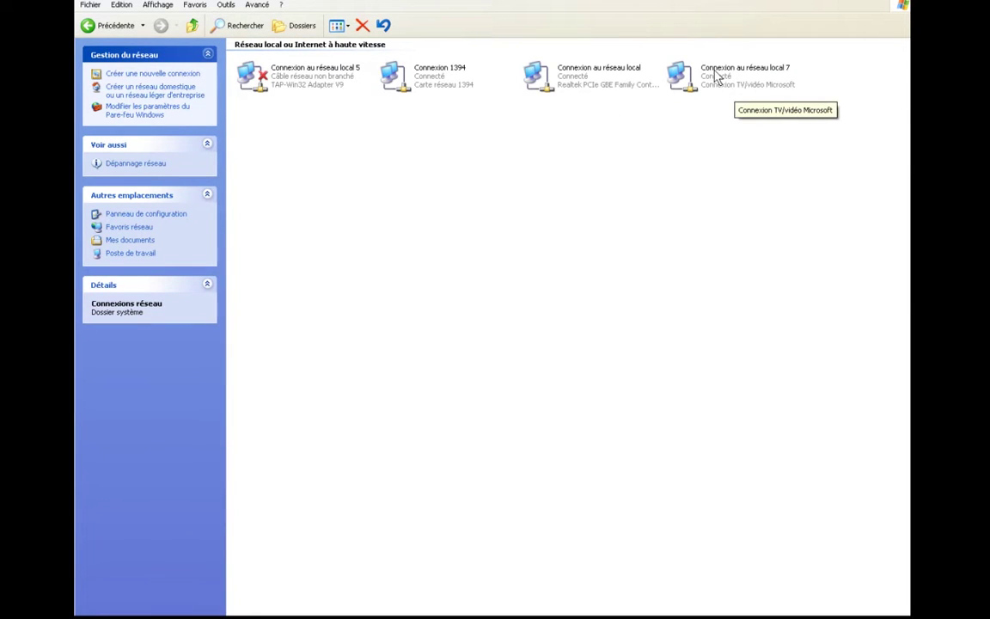
click(587, 83)
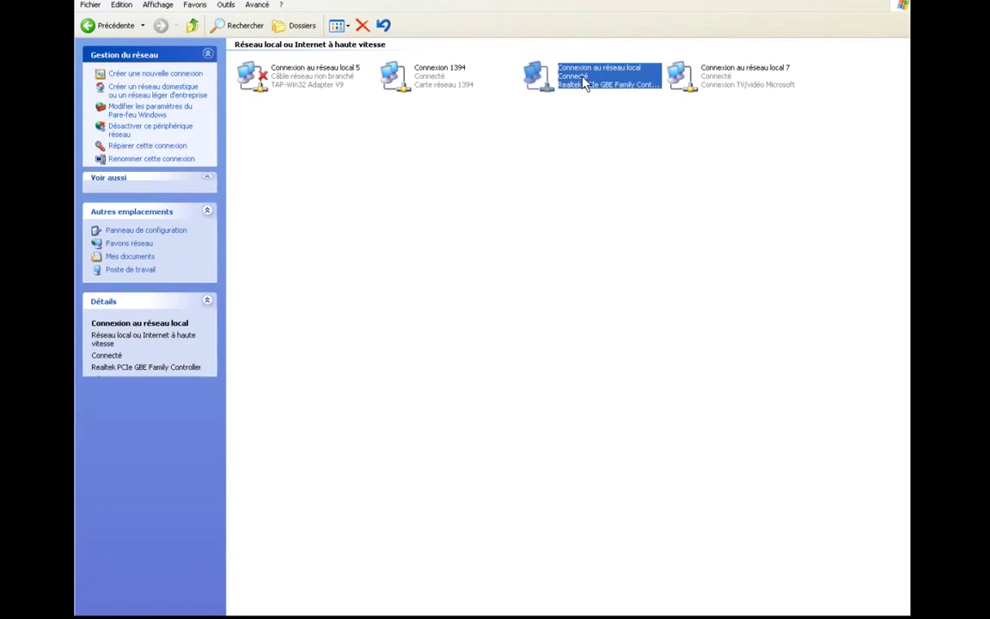
right_click(586, 81)
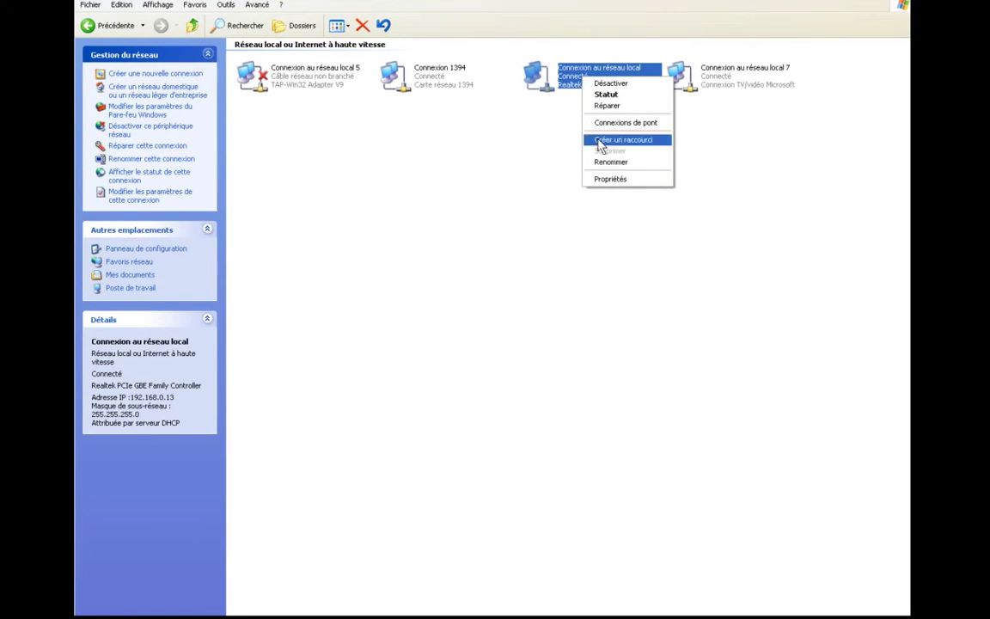
click(600, 179)
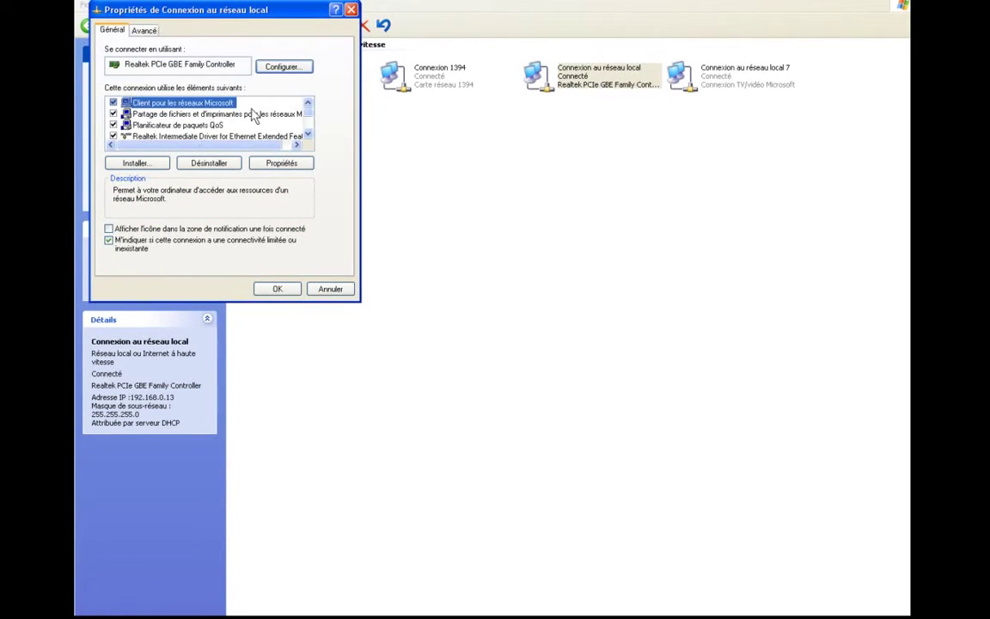
Set the connection's TCP/IP DNS servers manually to preferred 8.8.8.8 and auxiliary 8.8.8.4, and close its properties.
scroll(248, 118, down, 2)
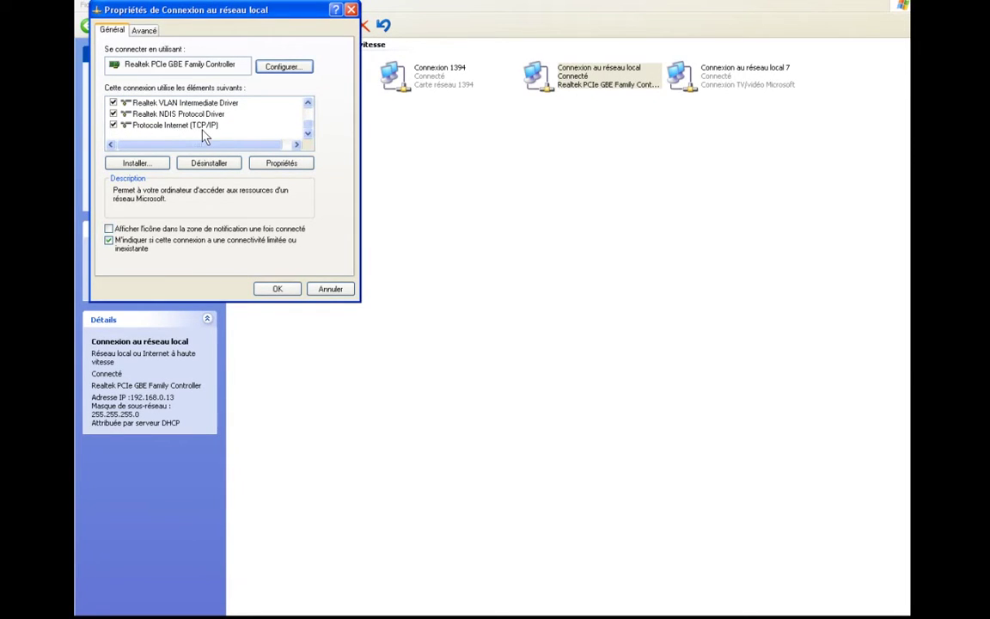
click(191, 126)
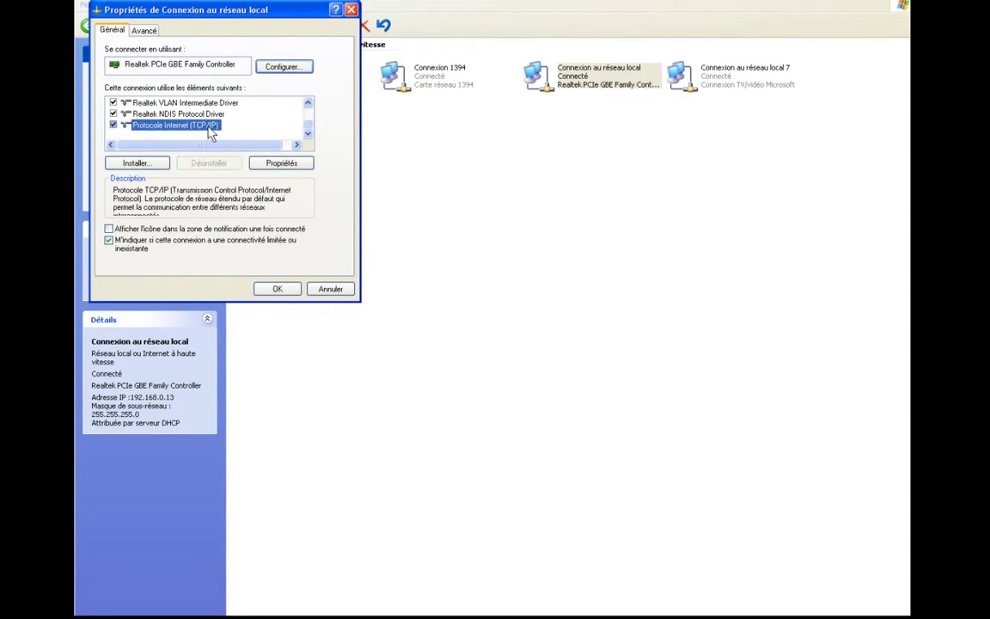
click(300, 169)
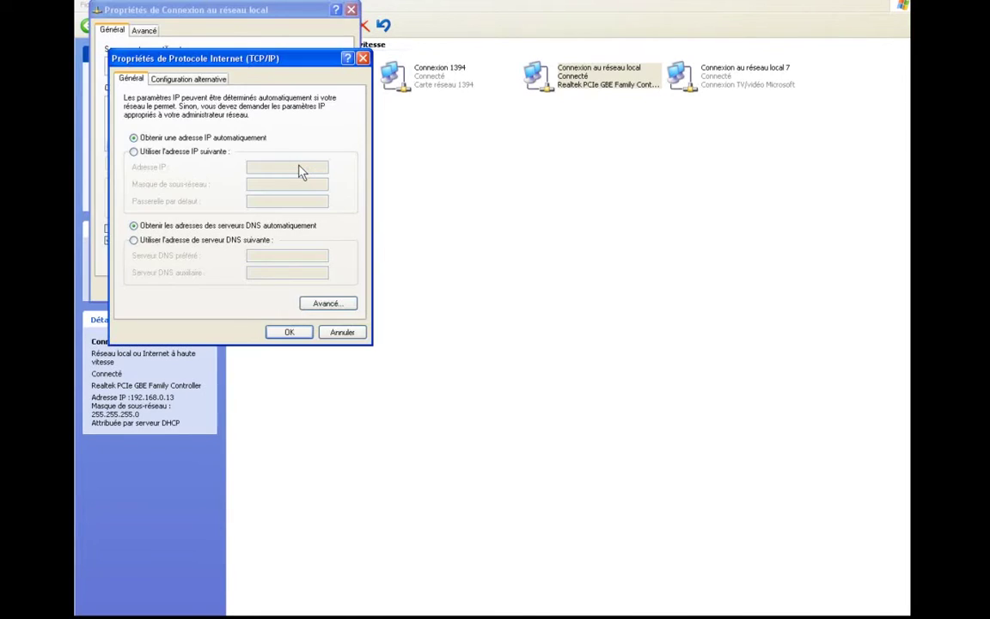
click(134, 241)
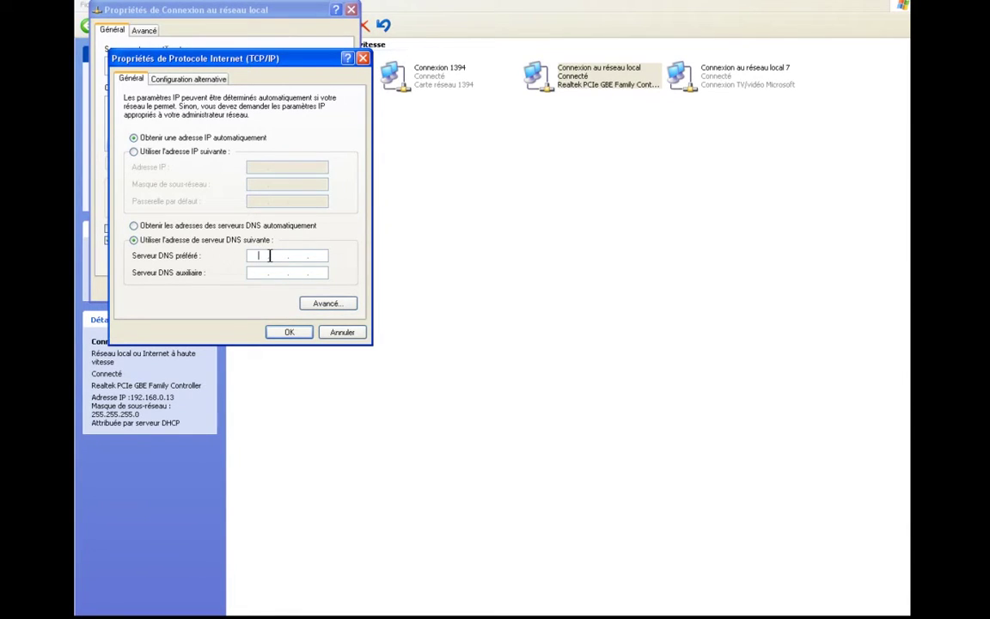
text(8.8.8.8)
click(256, 274)
text(8.8.8.4)
click(292, 336)
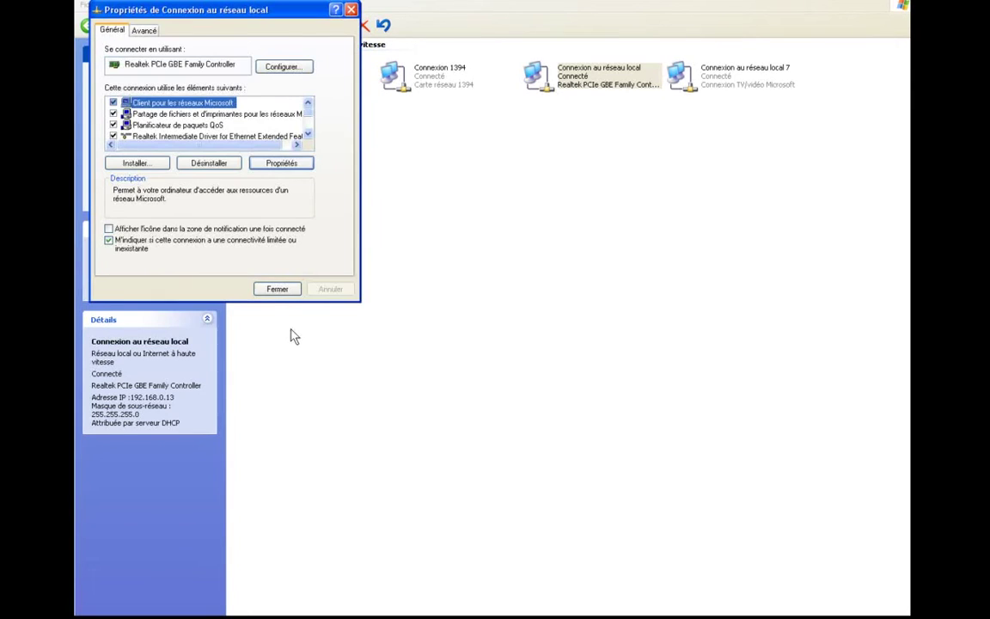
click(268, 288)
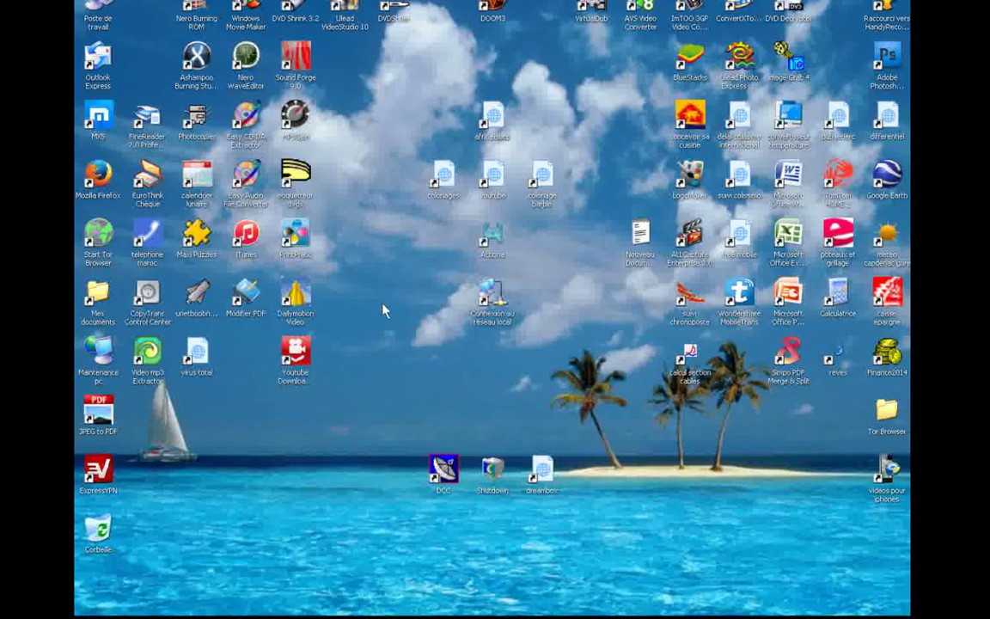
Open the eRegroupe site from the desktop and flush the DNS cache with ipconfig /flushdns in a command prompt.
double_click(838, 234)
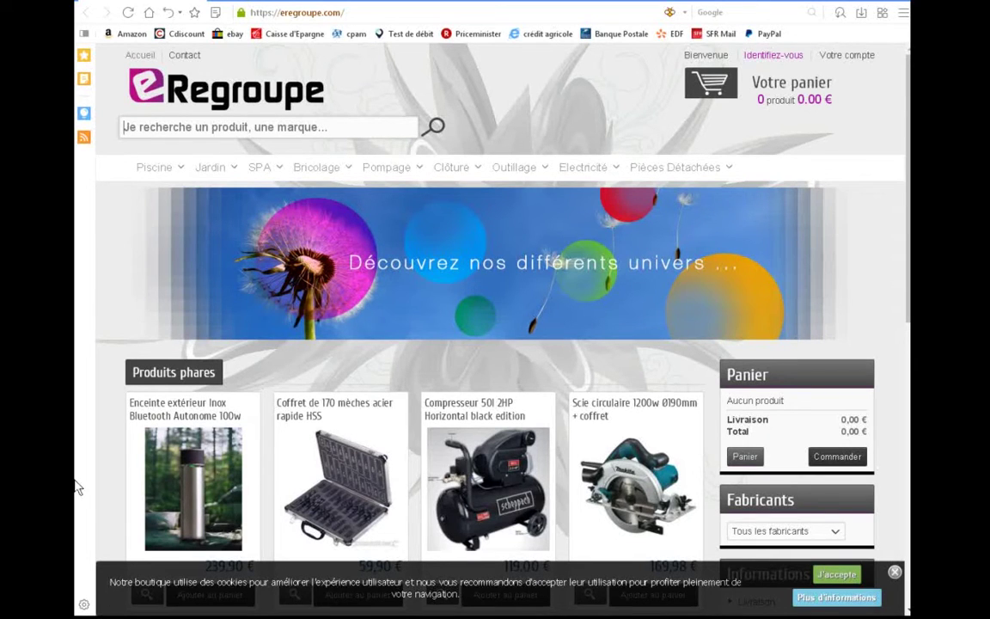
click(105, 617)
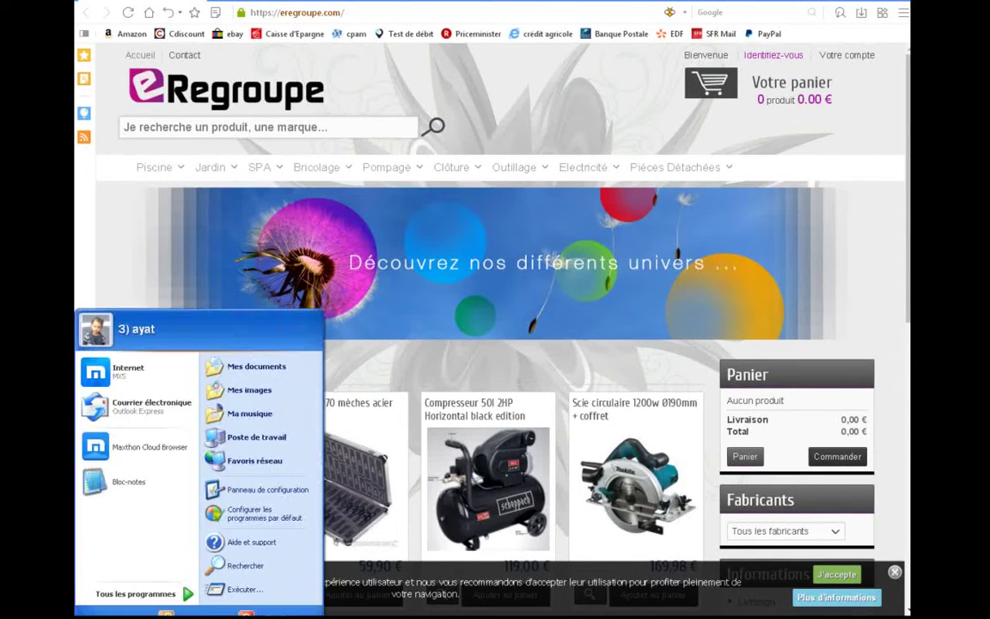
click(232, 591)
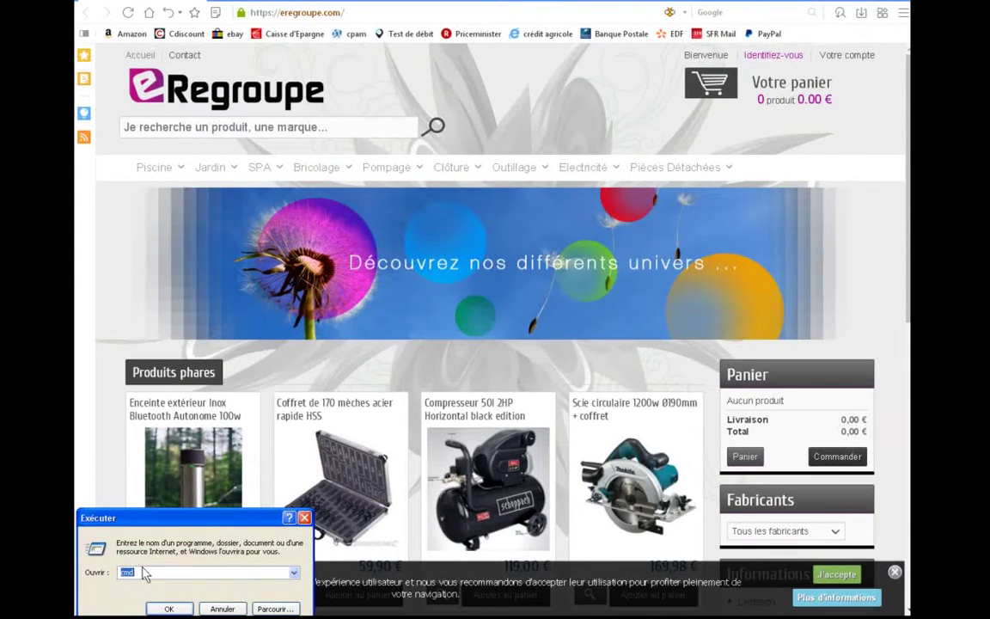
click(165, 607)
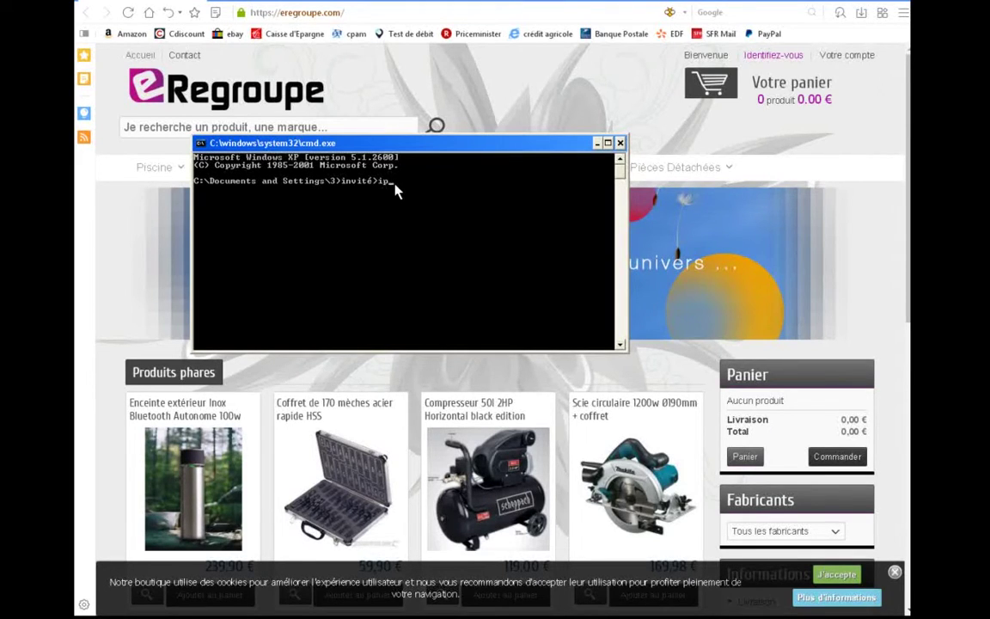
text(onfig /flushdns)
key(Return)
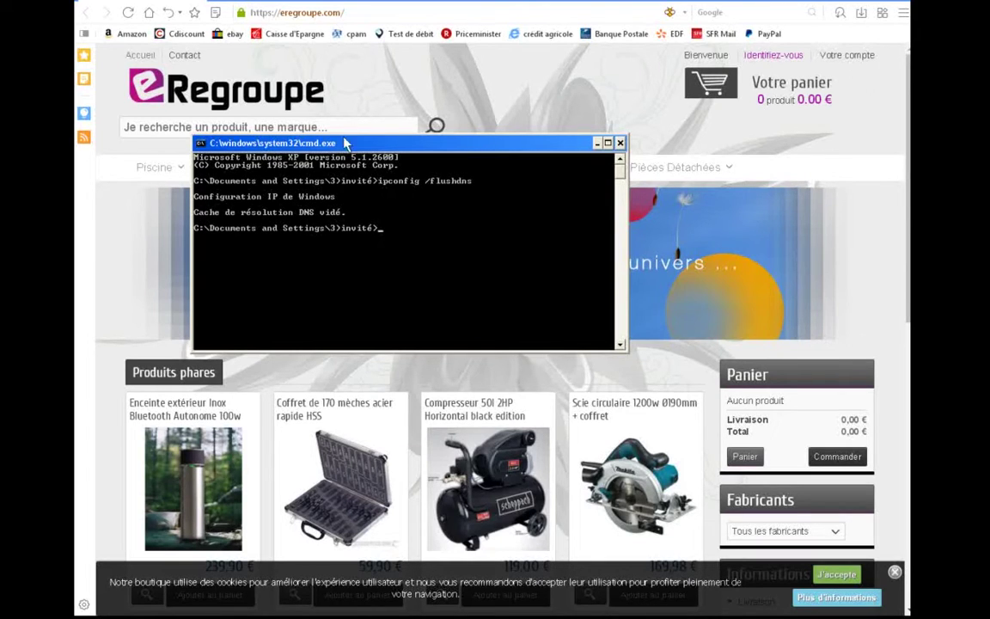
click(620, 142)
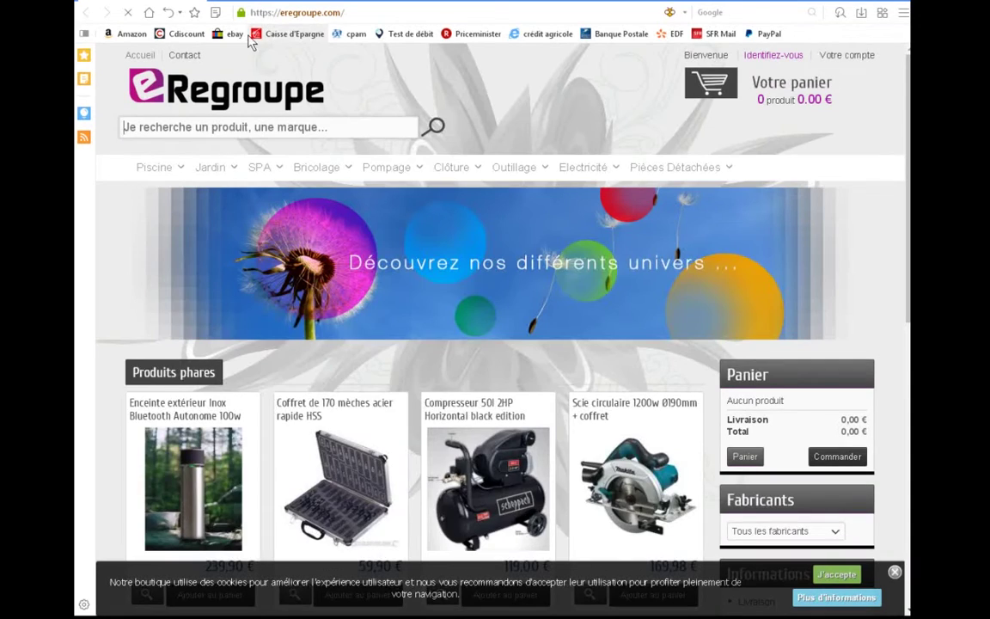
Test page loading with the Caisse d'Epargne bookmark and eRegroupe's 50 l compressor, 170-piece drill bit set and Bluetooth speaker pages.
click(291, 33)
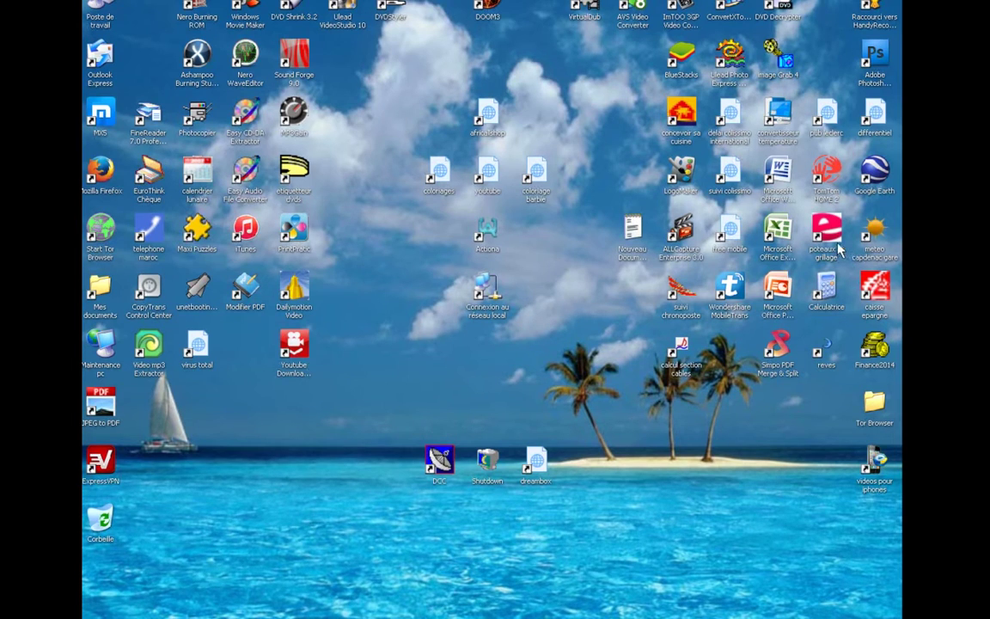
double_click(834, 245)
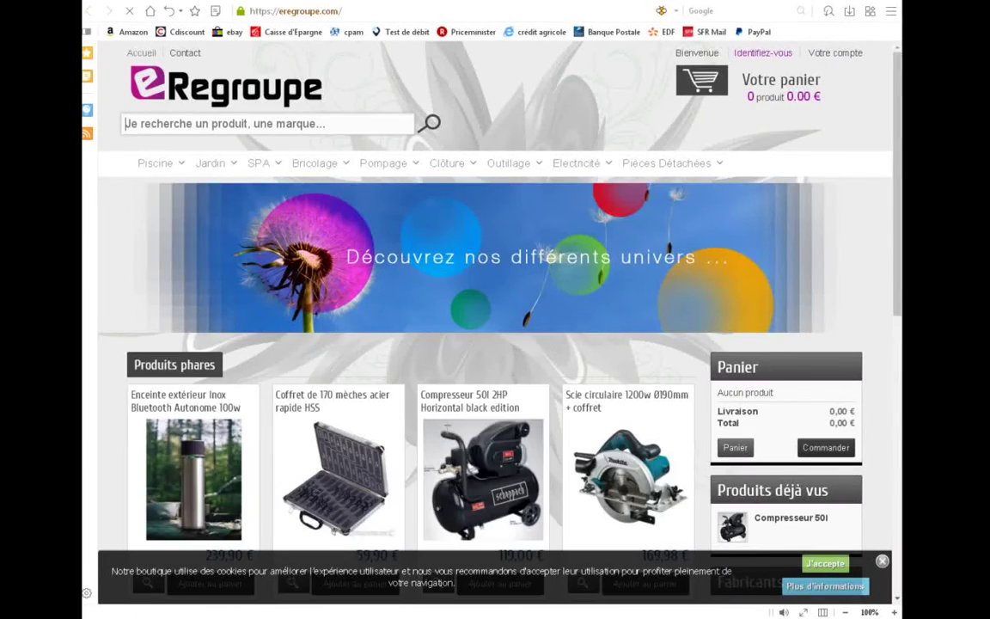
click(485, 472)
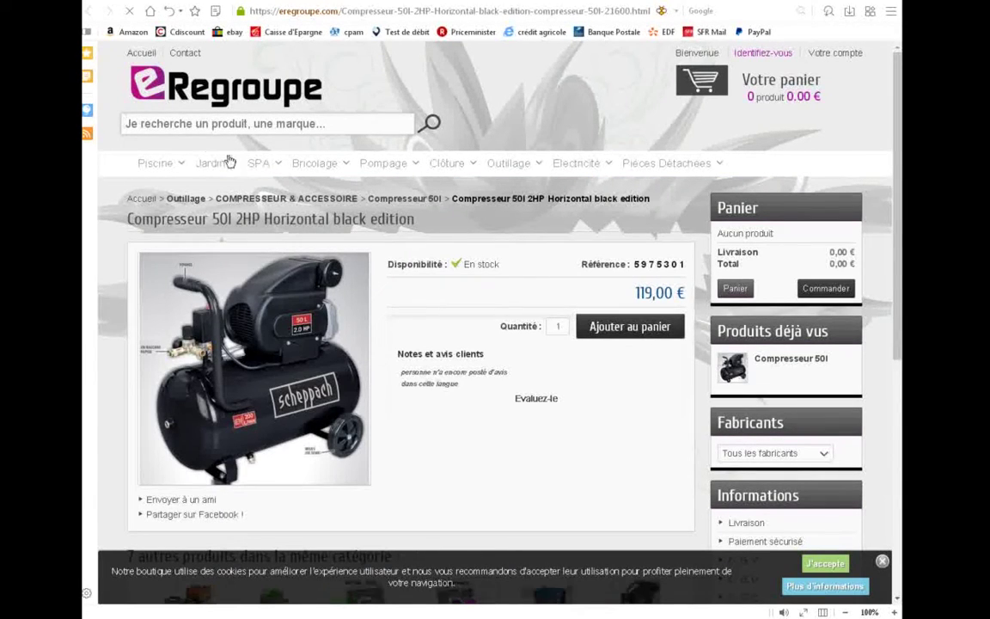
click(89, 12)
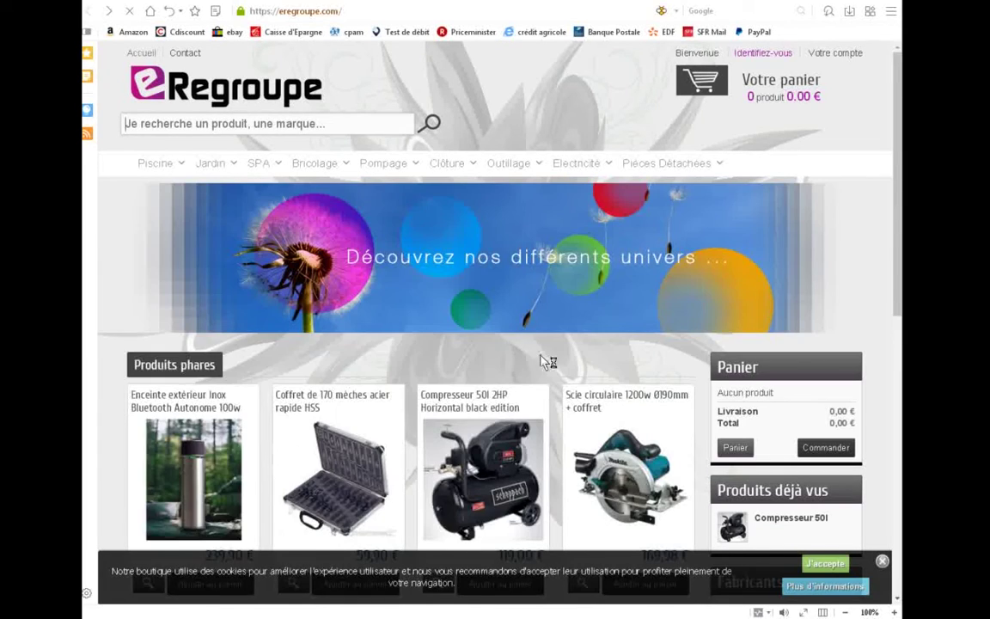
click(338, 475)
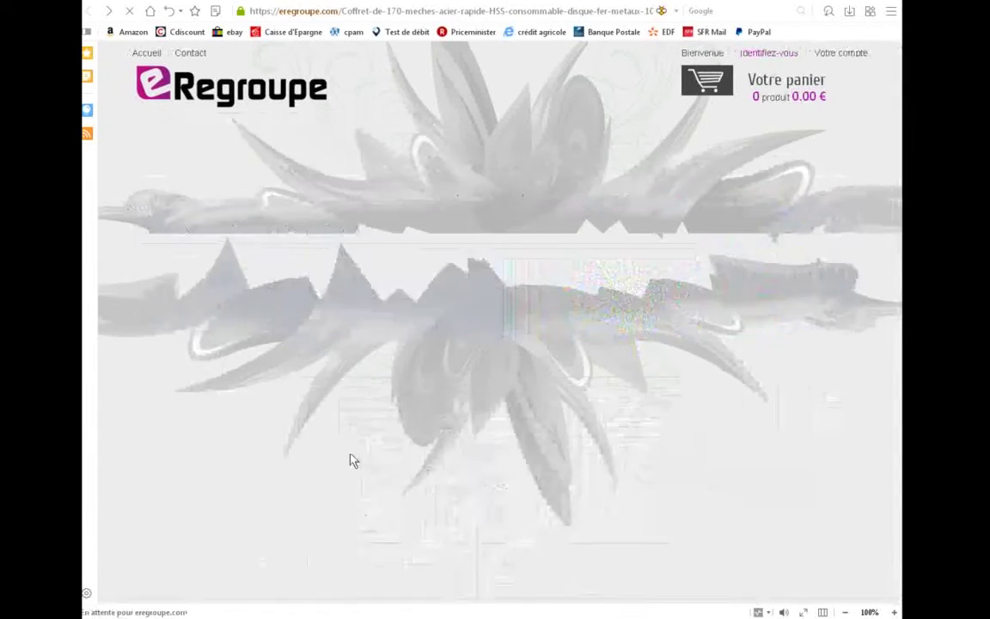
scroll(434, 314, down, 3)
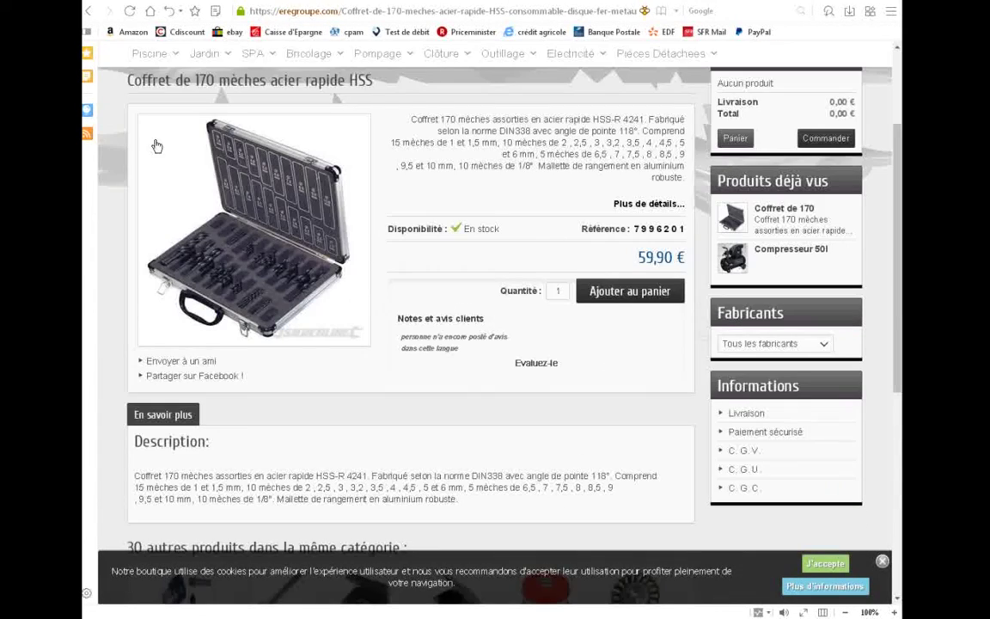
click(91, 12)
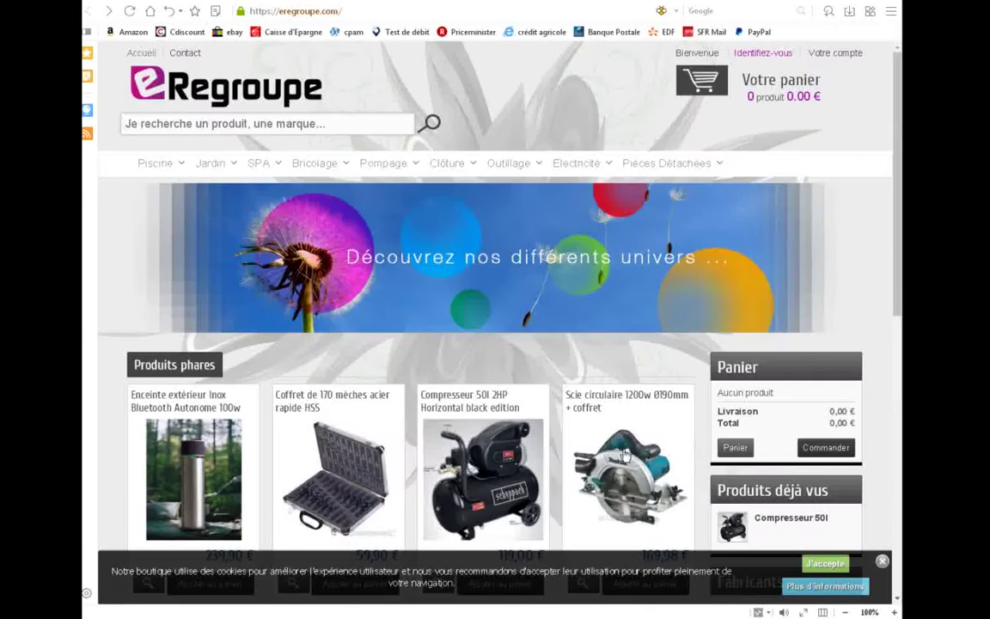
scroll(172, 208, down, 5)
click(165, 188)
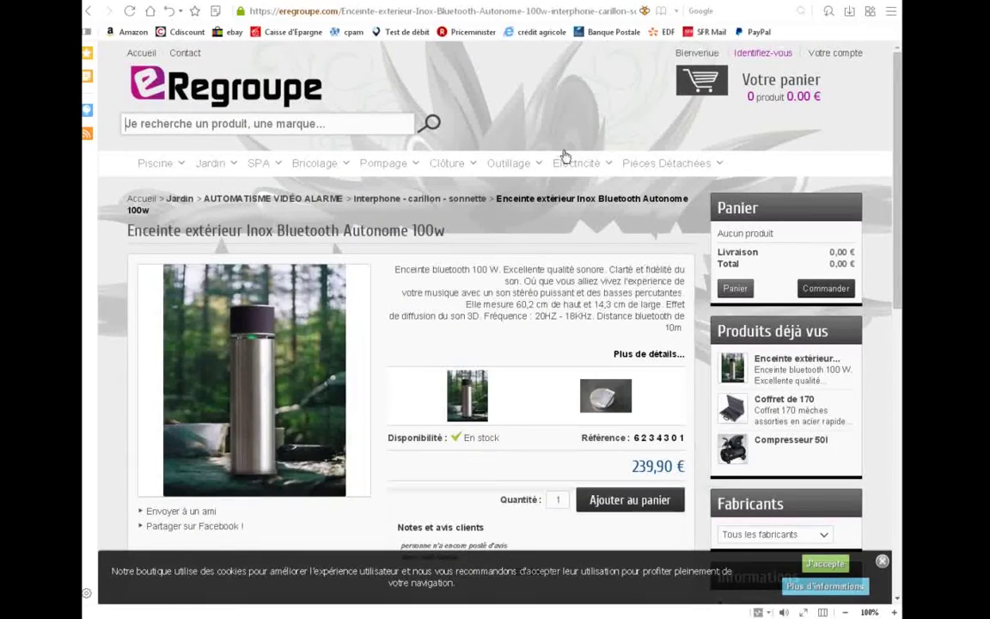
View the SFR Mail login page and close its tab, and view the Bluetooth speaker's enlarged photo on eRegroupe.
click(710, 32)
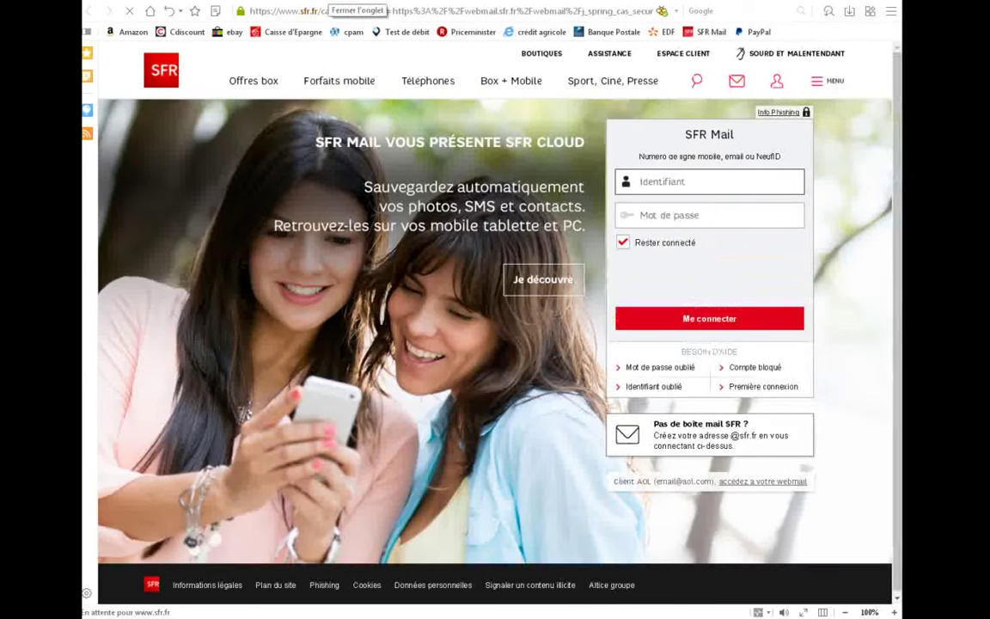
click(329, 0)
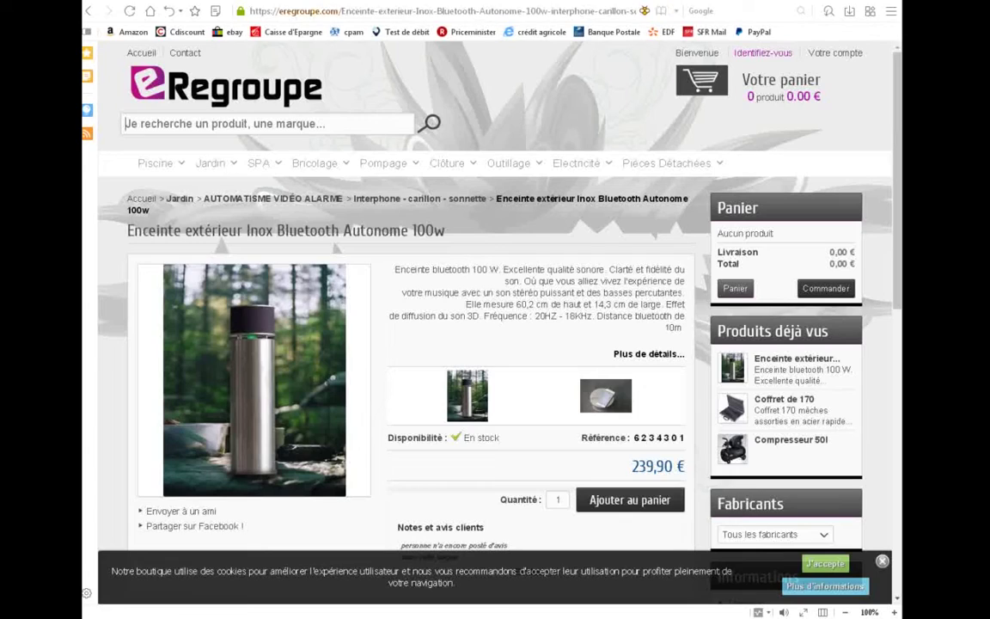
click(436, 364)
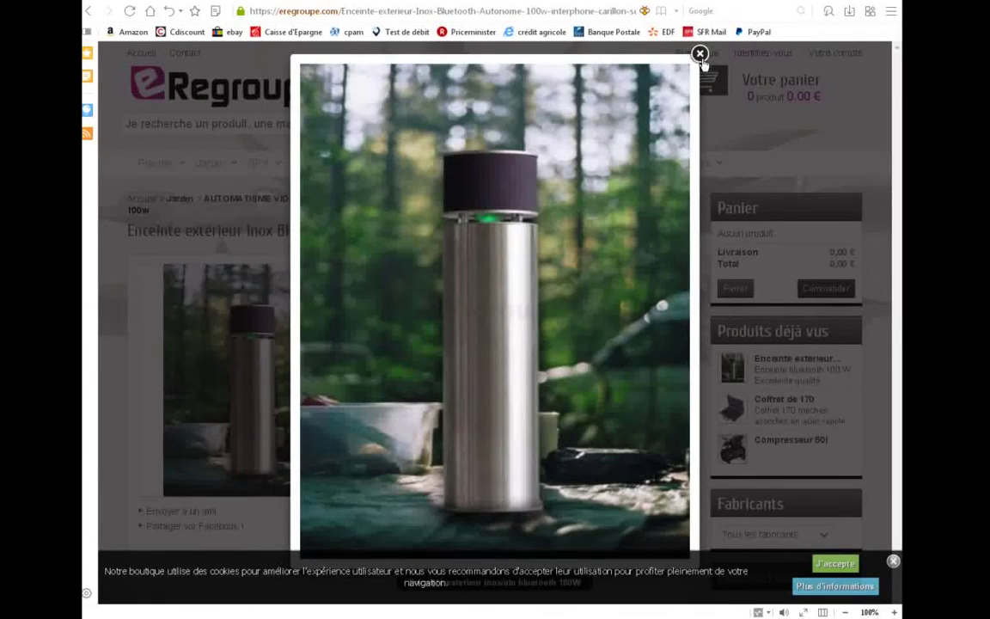
click(703, 55)
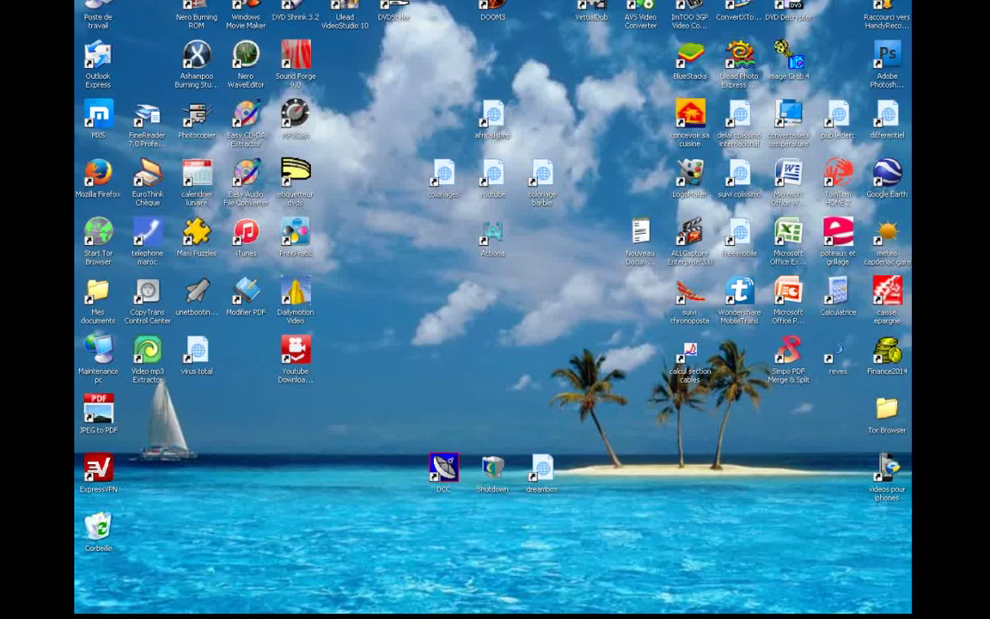
Create a desktop shortcut to the network connection "Connexion au réseau local" and close the network connections window.
key(super)
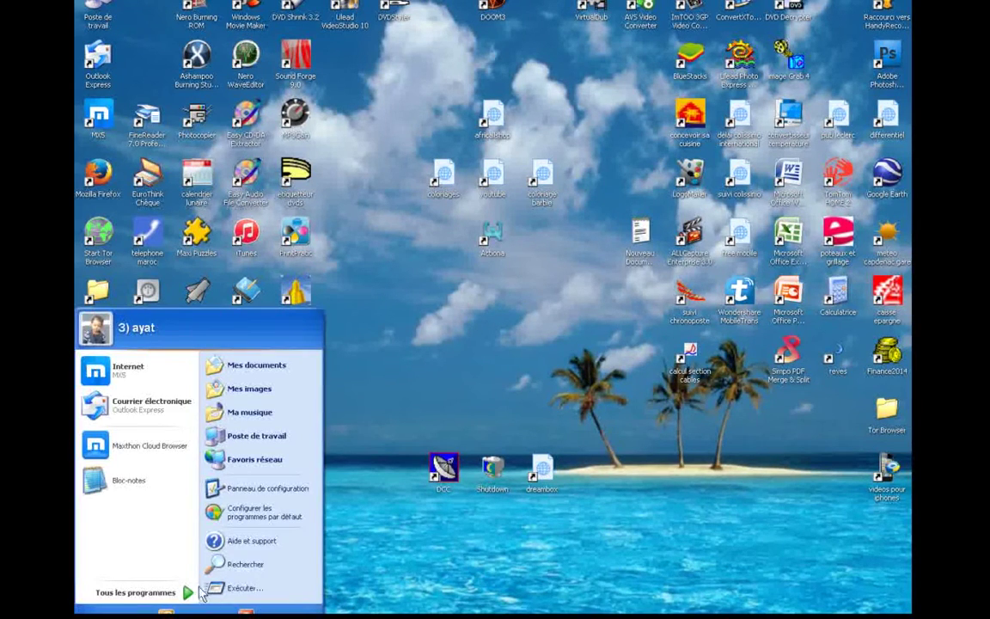
click(258, 489)
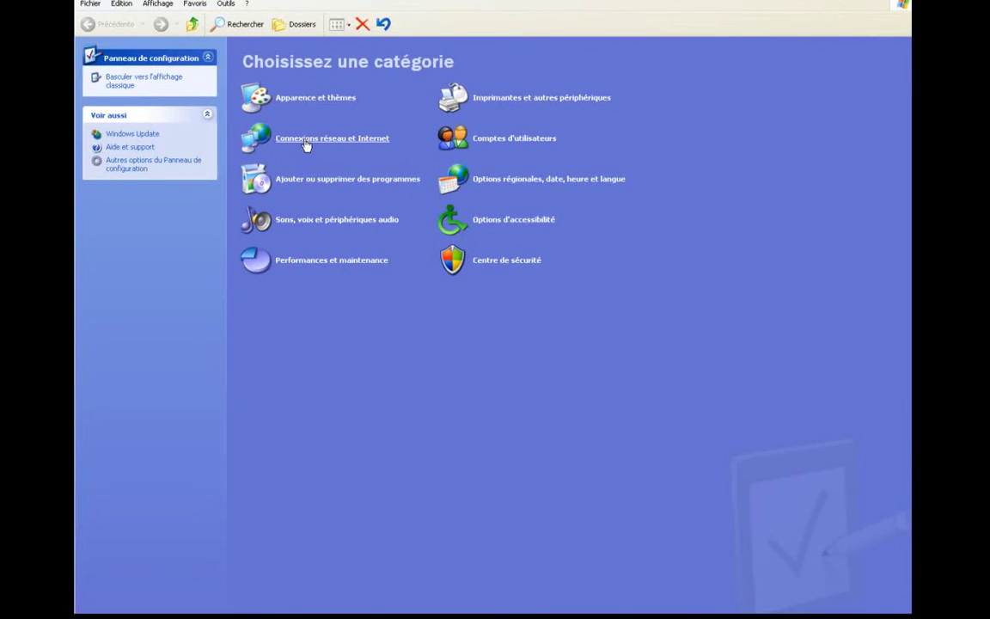
click(305, 141)
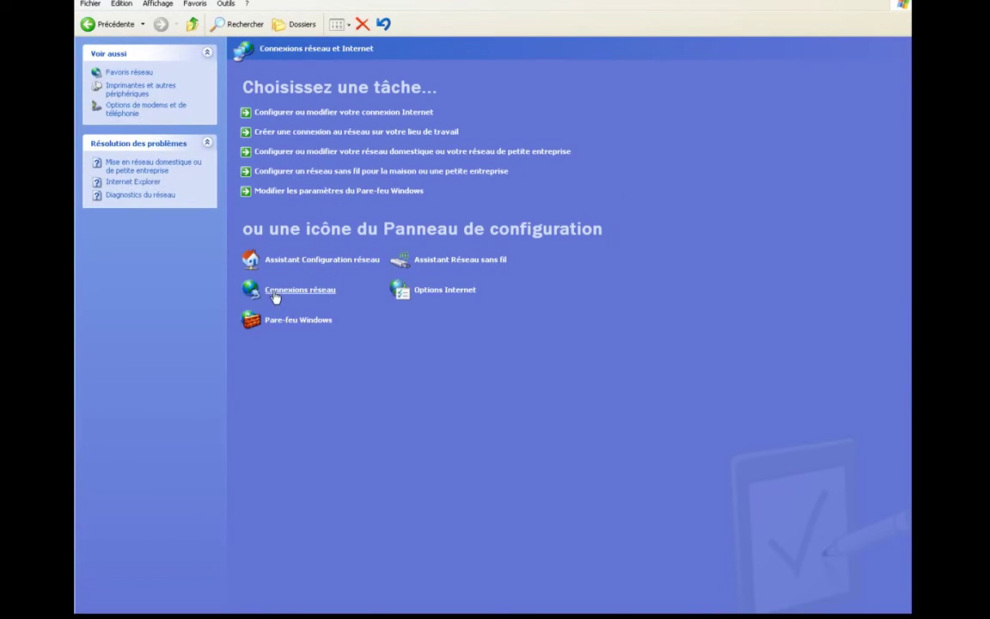
click(275, 291)
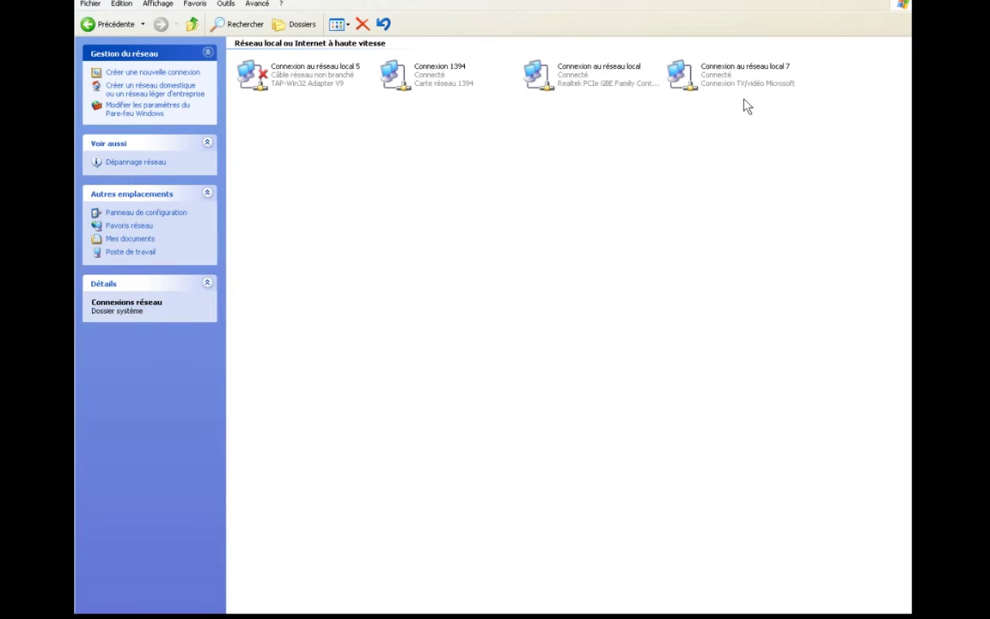
right_click(590, 76)
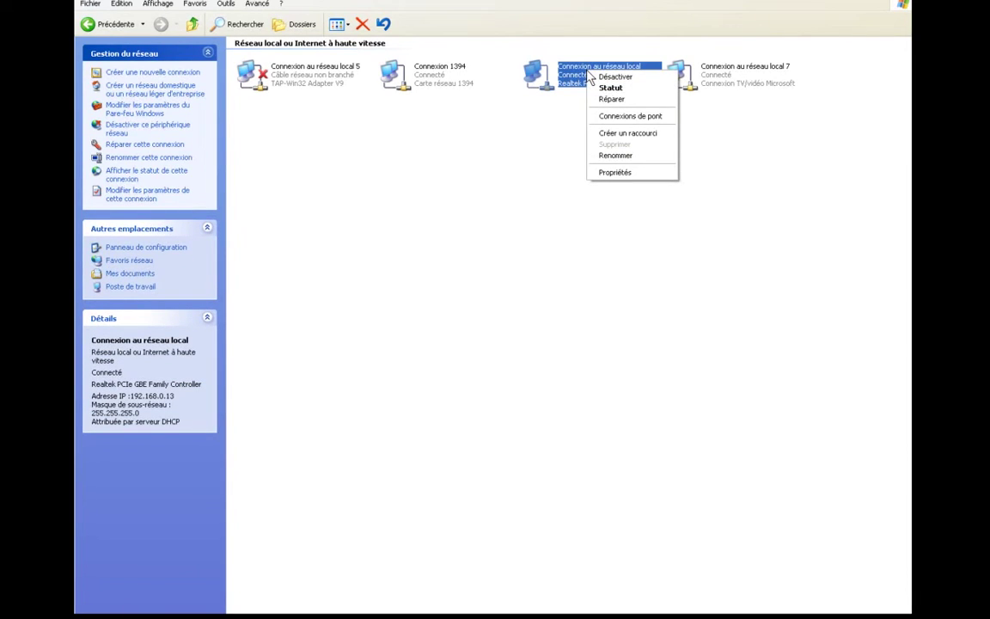
click(614, 135)
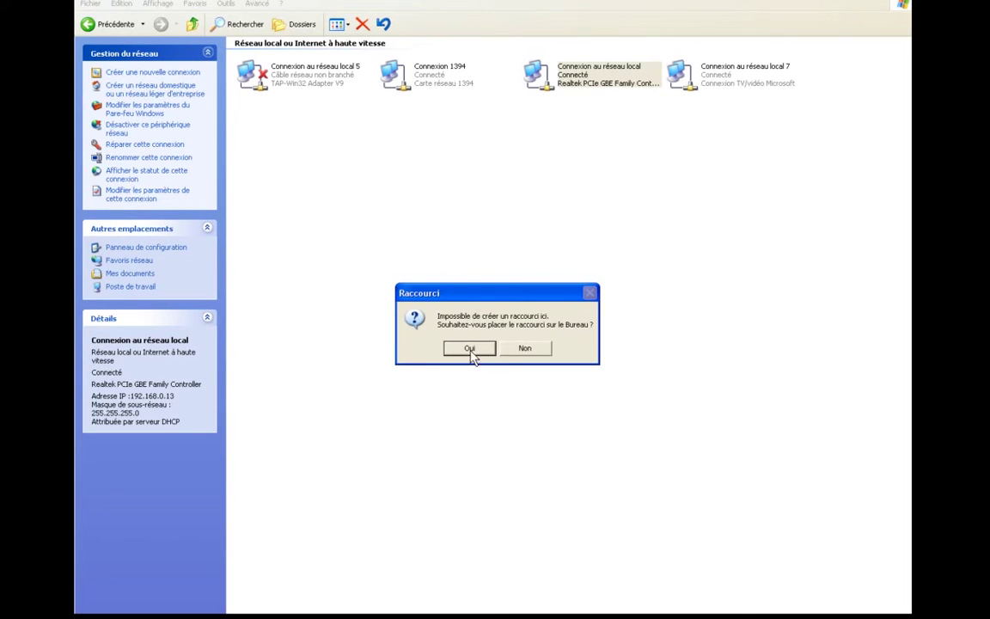
click(469, 349)
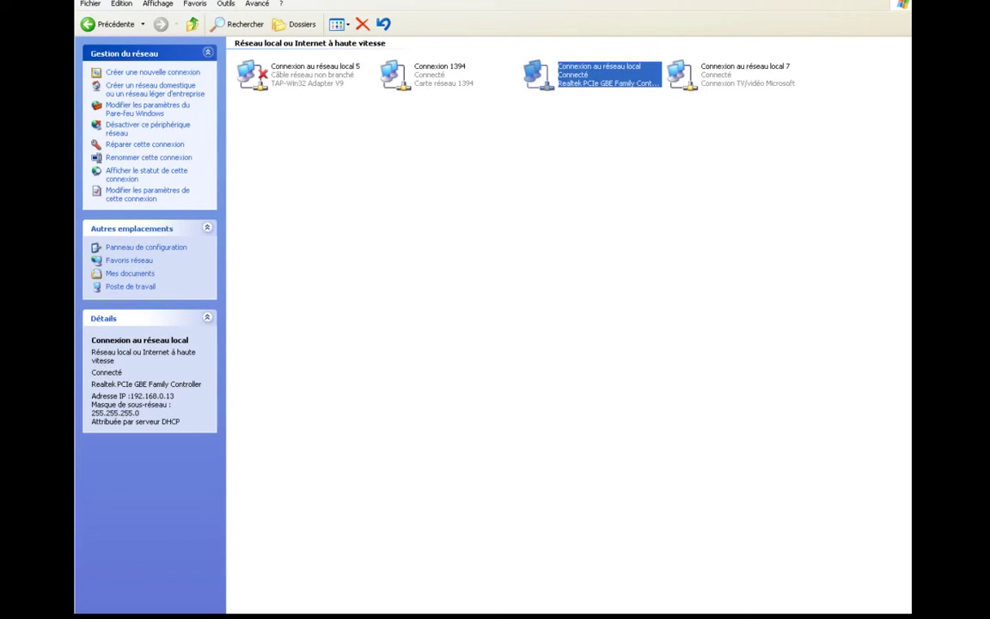
key(alt+F4)
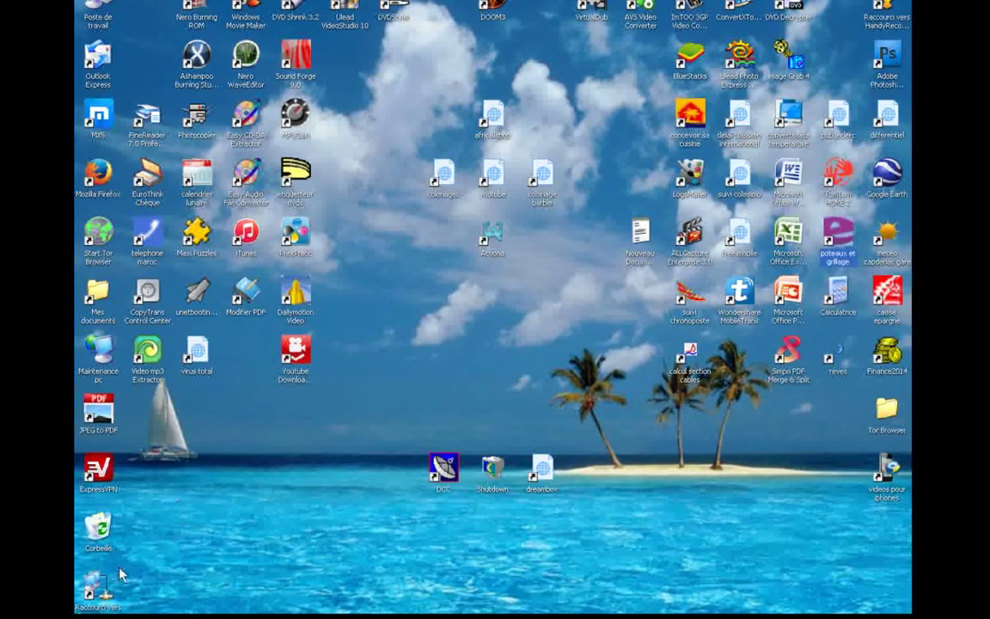
Move the new network shortcut to the middle of the desktop below Actiona and rename it "Connexion au réseau local".
drag(104, 587, 464, 321)
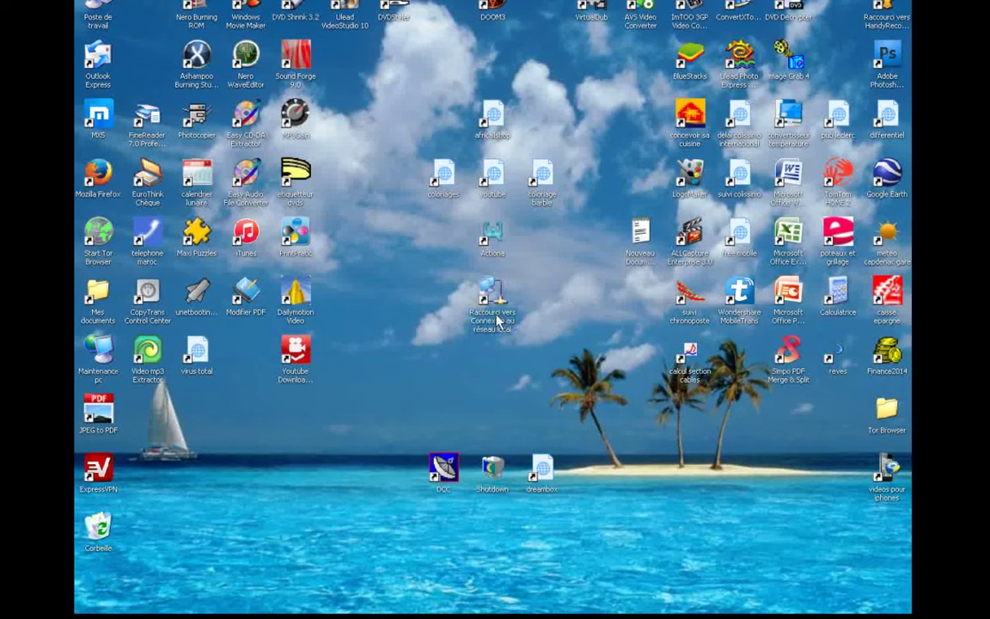
right_click(493, 316)
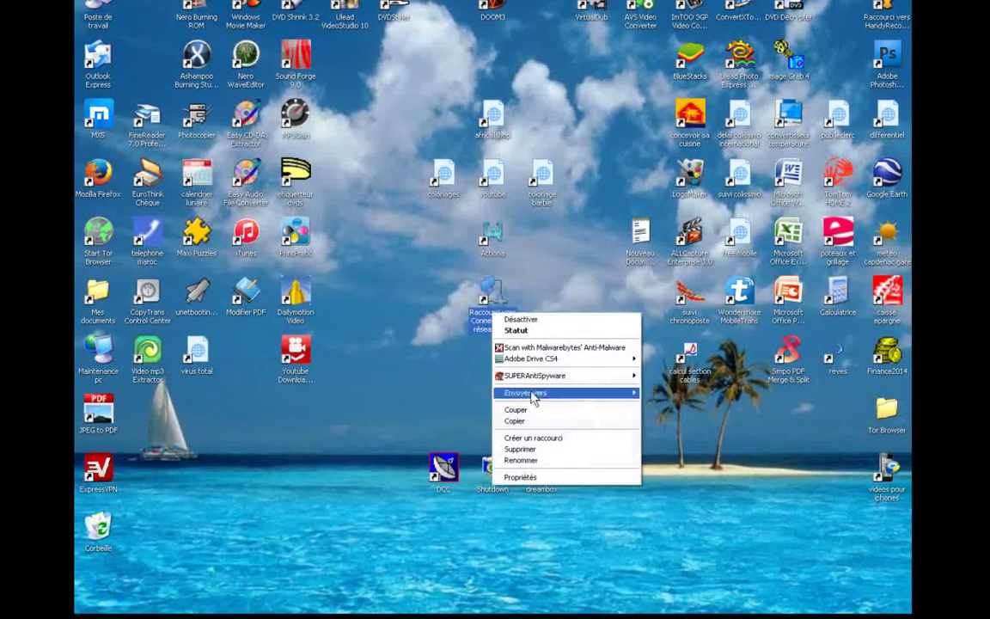
click(533, 464)
drag(475, 313, 531, 331)
click(518, 320)
drag(476, 315, 521, 318)
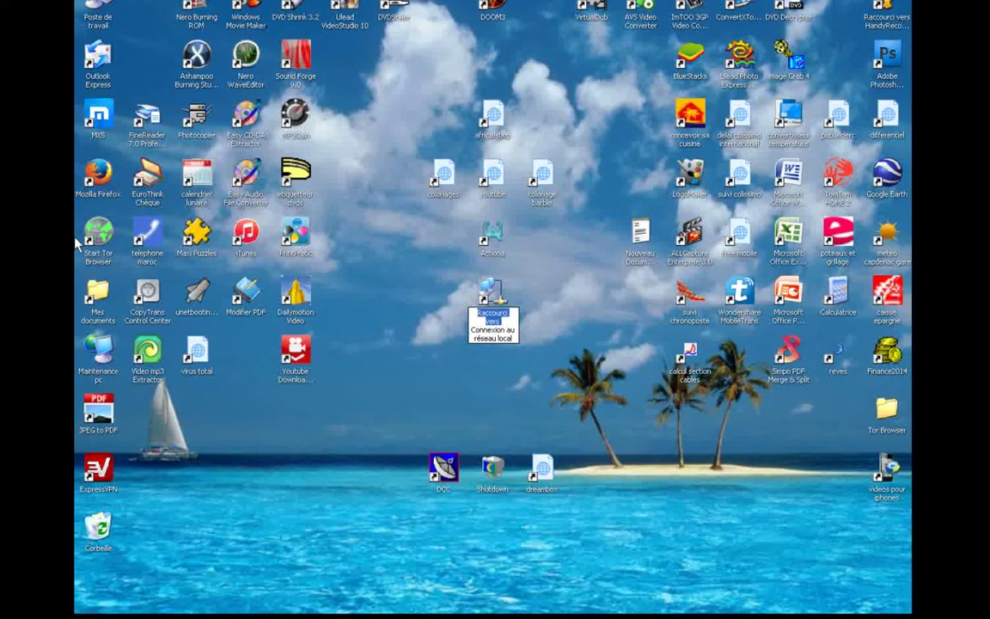
key(Delete)
click(584, 294)
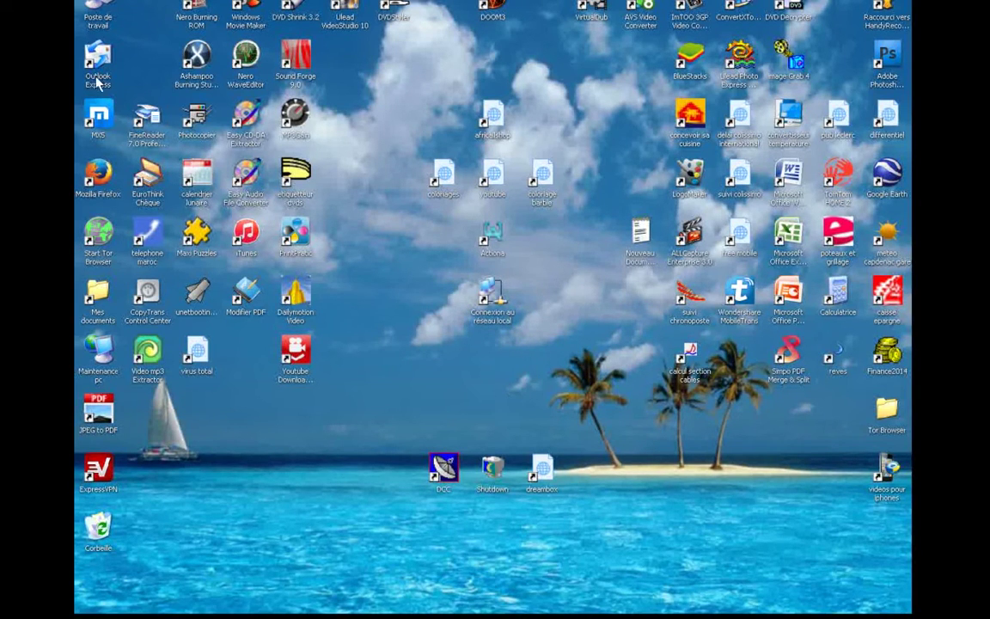
Check the DNS servers in the TCP/IP properties through the desktop network shortcut, and close all its dialogs.
double_click(501, 323)
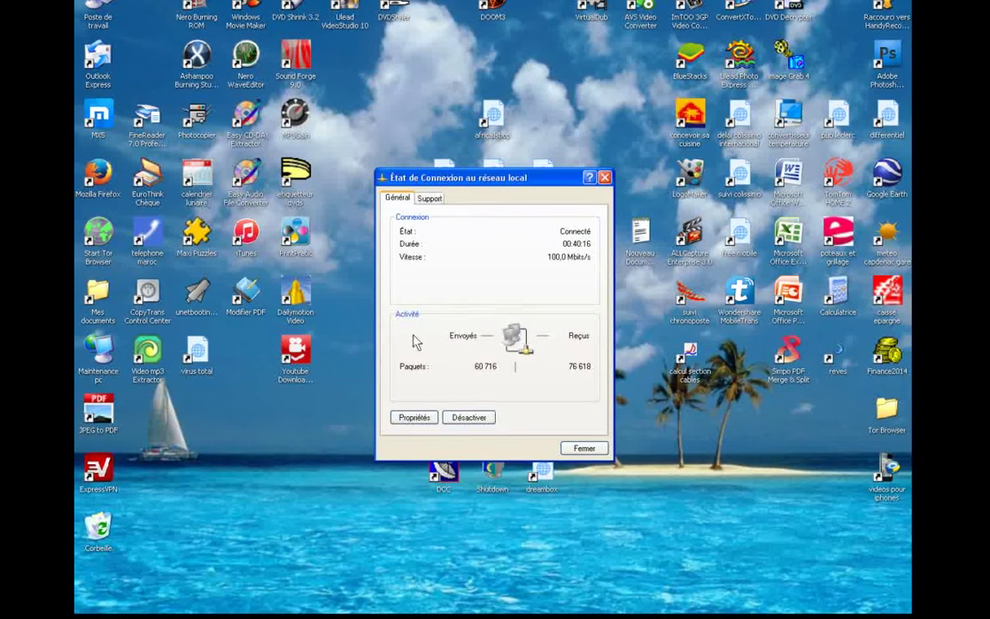
click(415, 418)
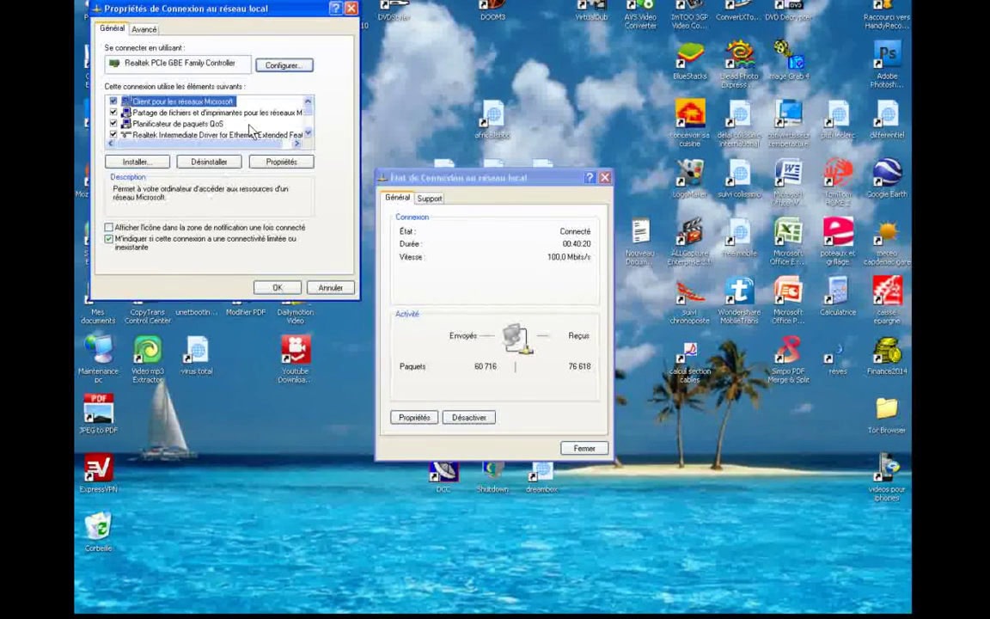
scroll(251, 129, down, 1)
click(172, 123)
click(279, 162)
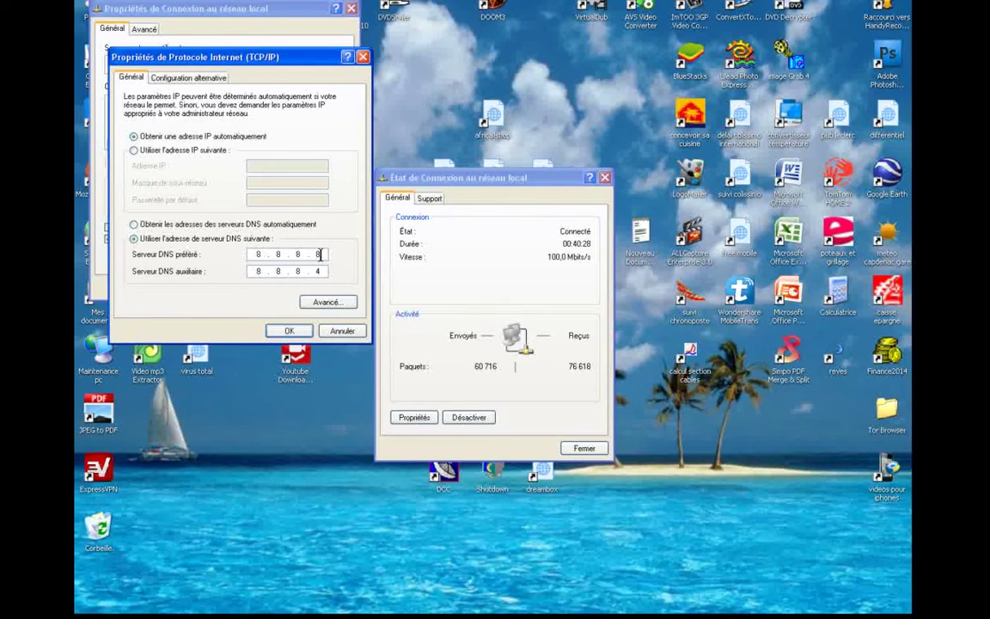
click(287, 331)
click(284, 287)
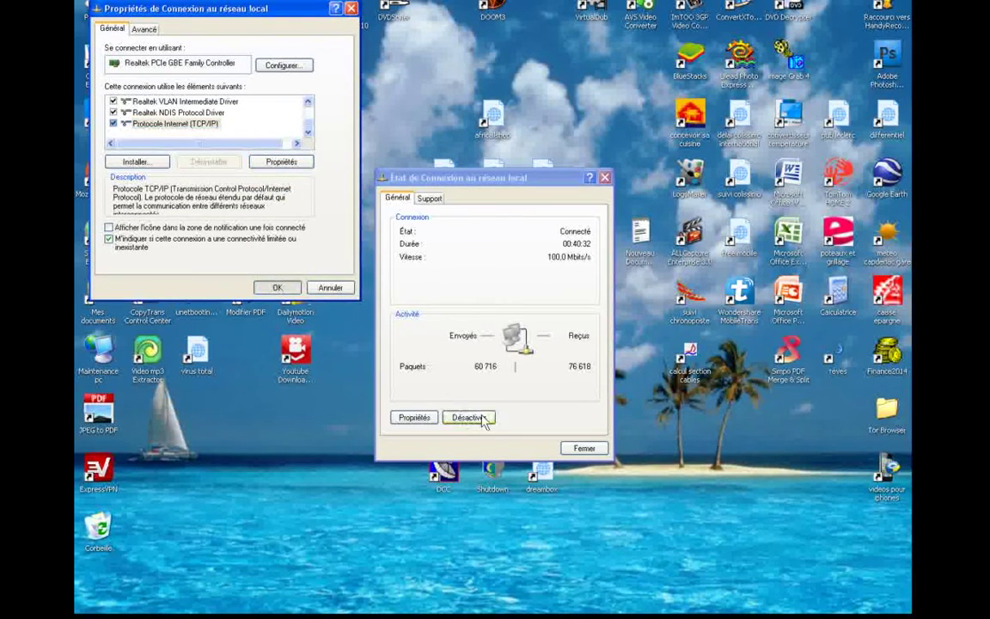
click(581, 448)
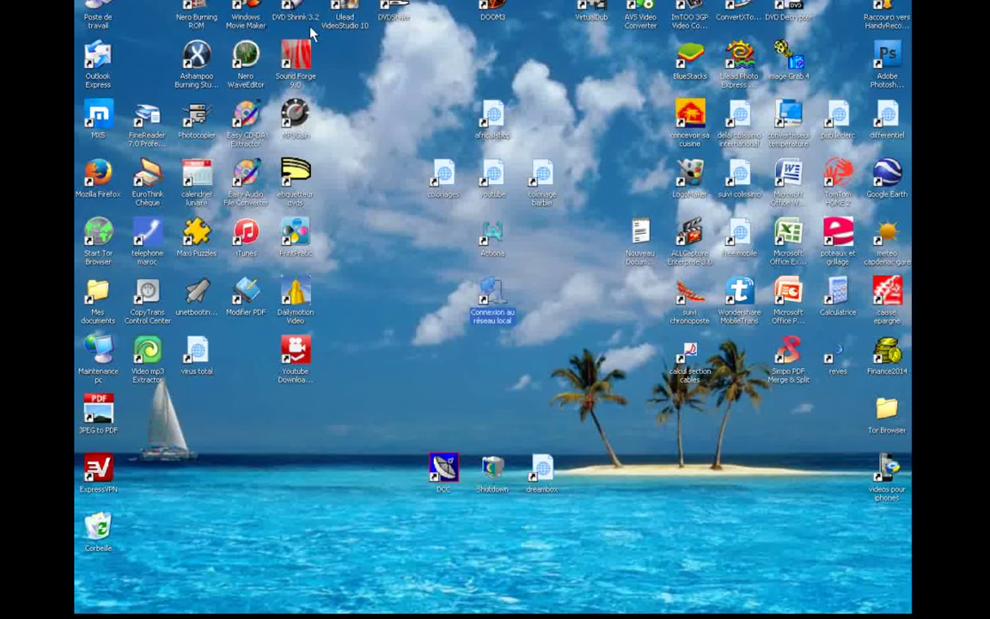